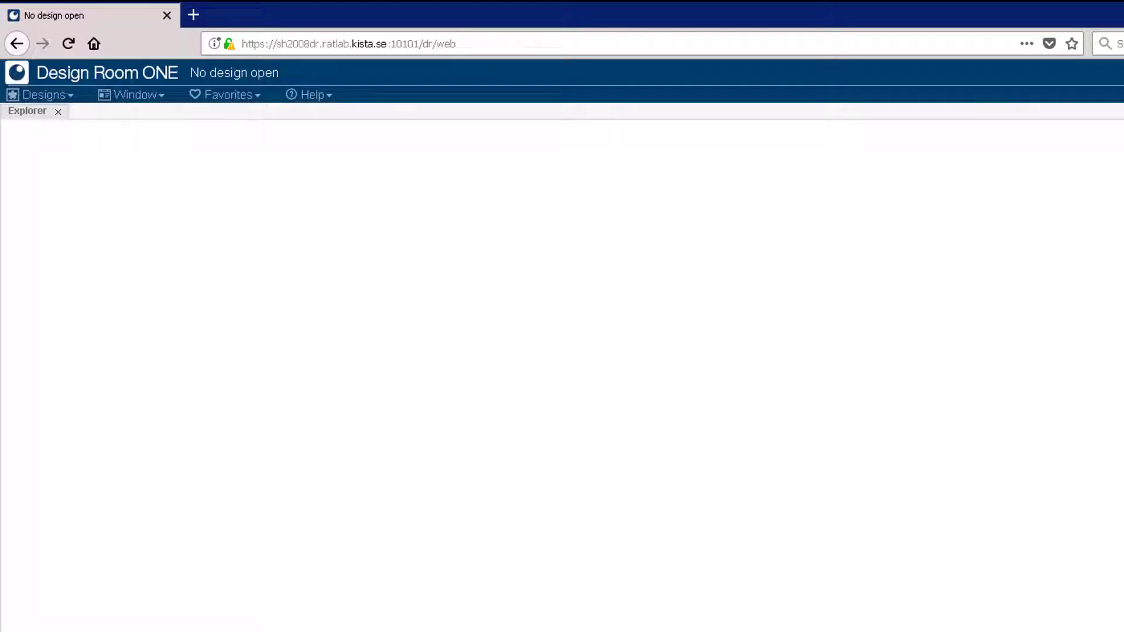
# Open the JKEDesign design at its Version 1 configuration from the Designs menu.
pyautogui.click(69, 96)
pyautogui.click(60, 124)
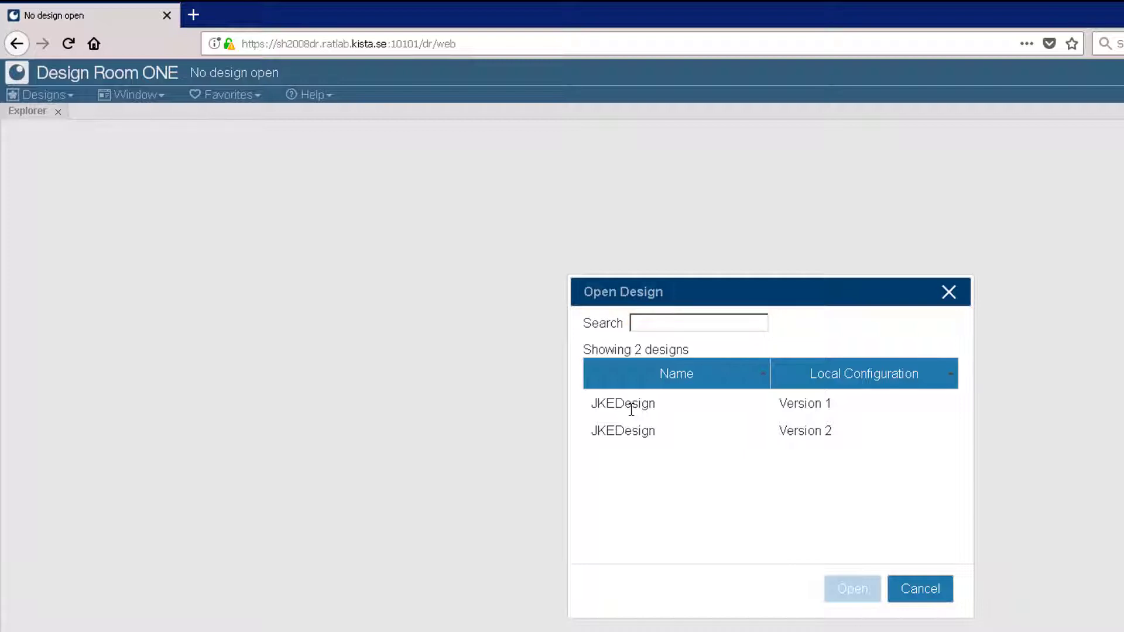
pyautogui.click(631, 409)
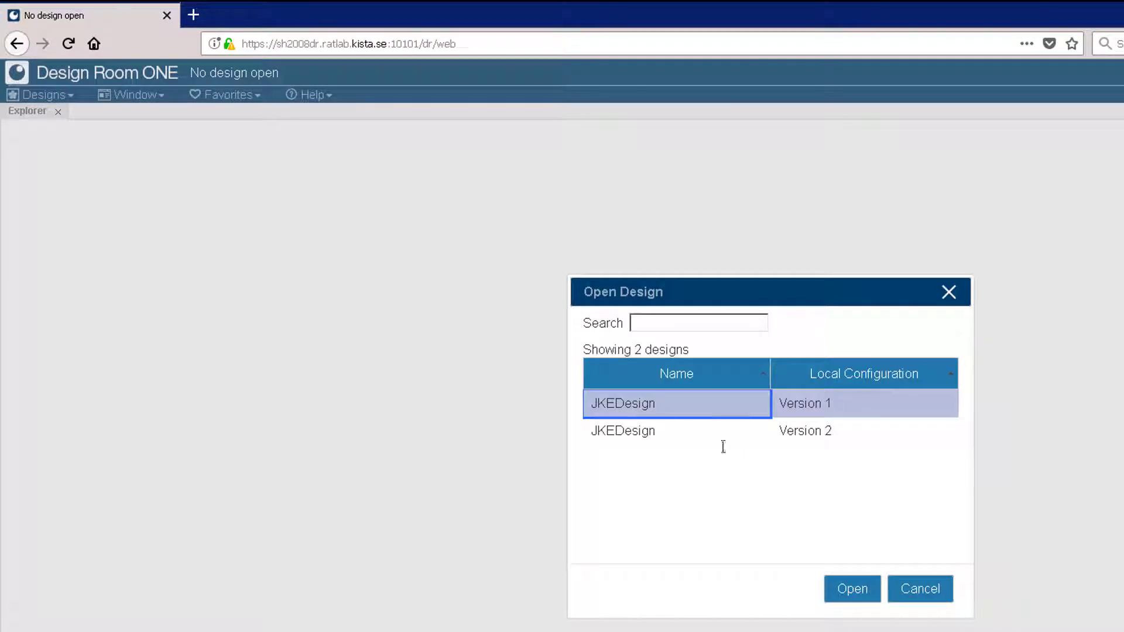
# Load JKEDesign Version 1, compare its model tree with the desktop tool, and open JKE Design Model.
pyautogui.click(852, 601)
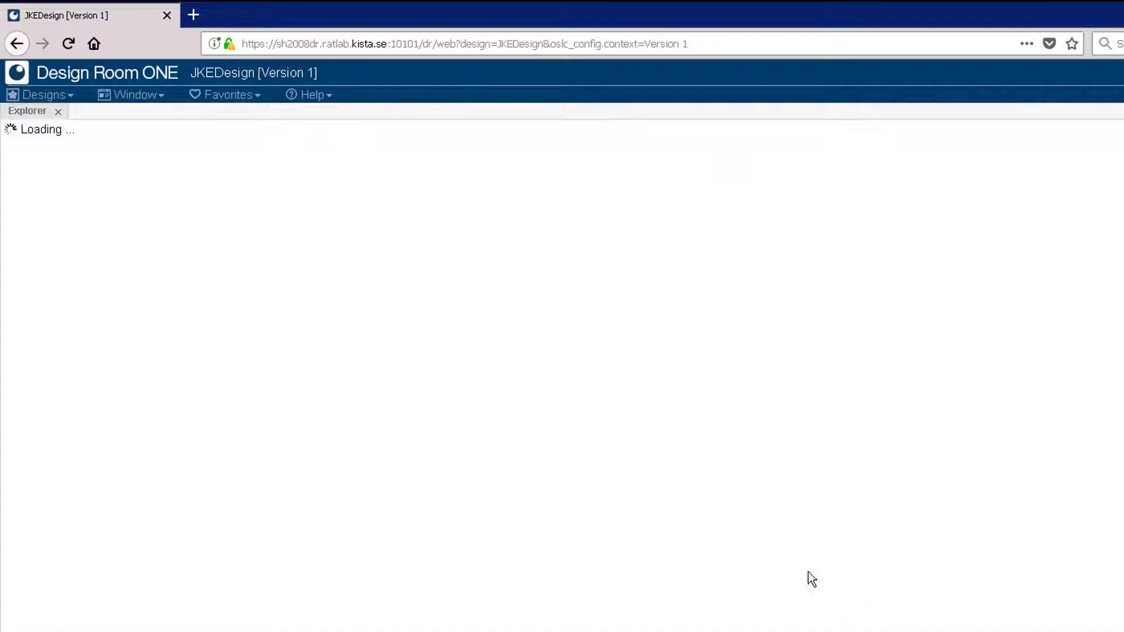
pyautogui.click(10, 129)
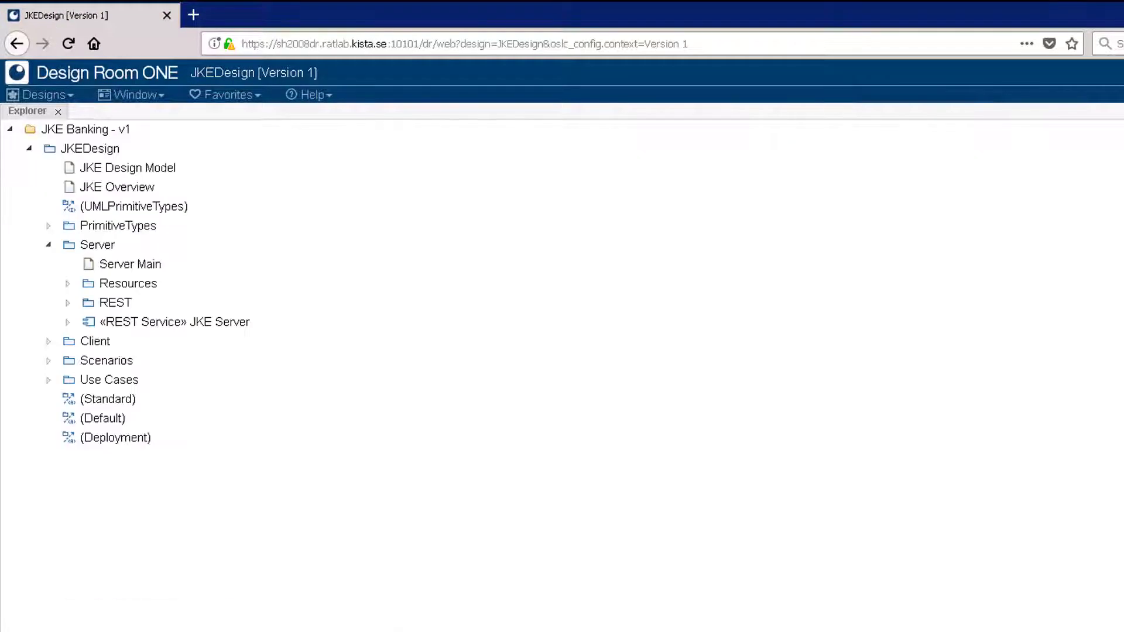
pyautogui.hotkey('alt', 'Tab')
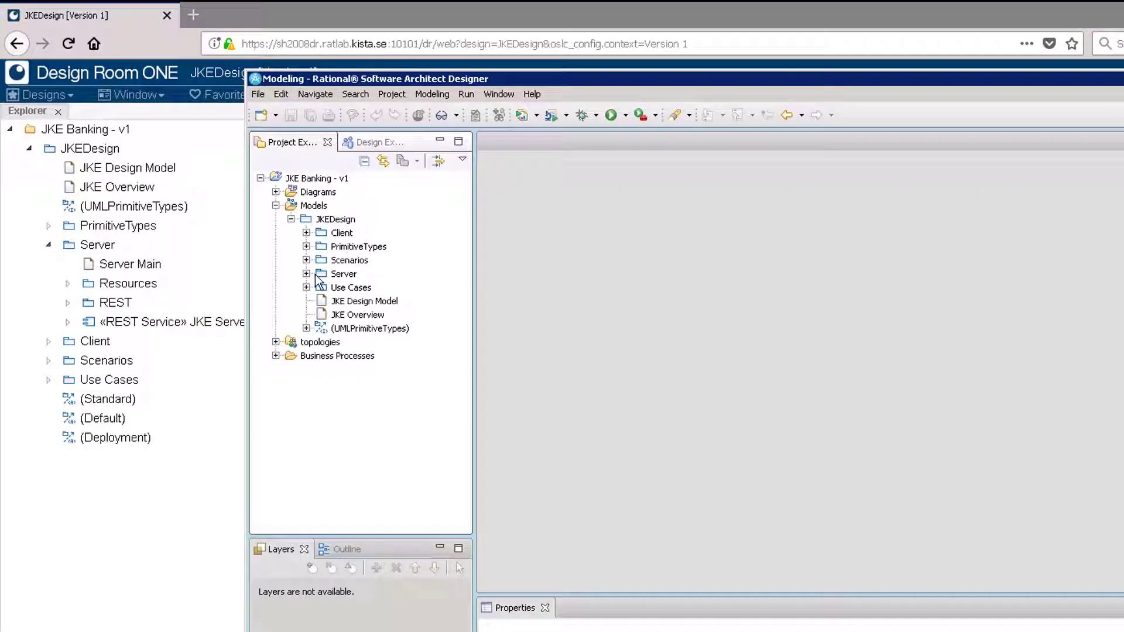
pyautogui.click(305, 273)
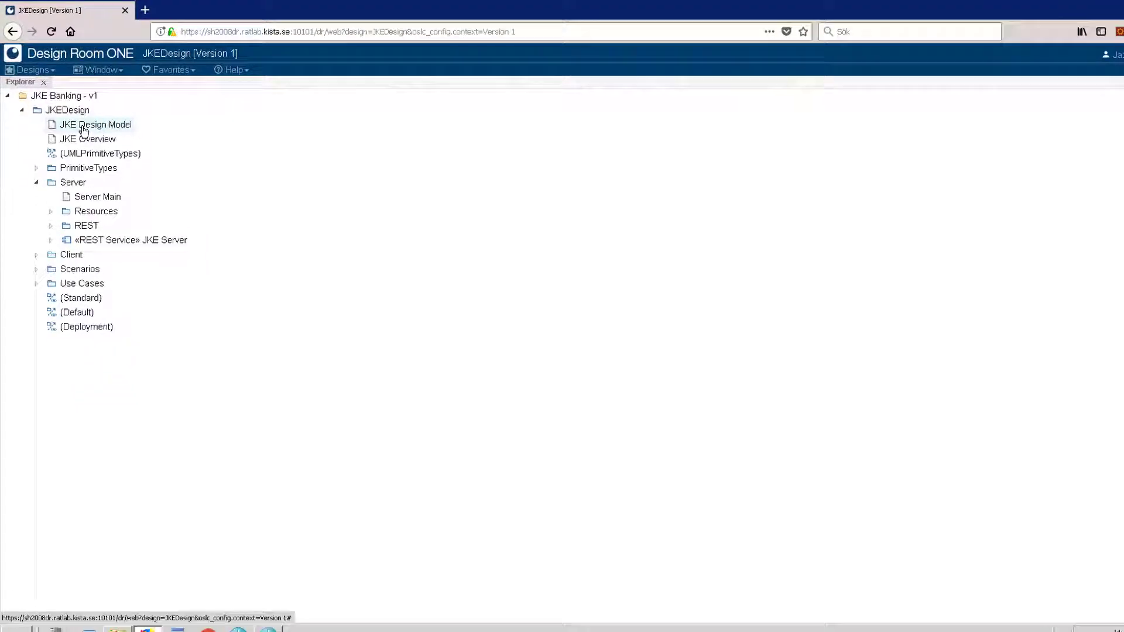
pyautogui.click(83, 126)
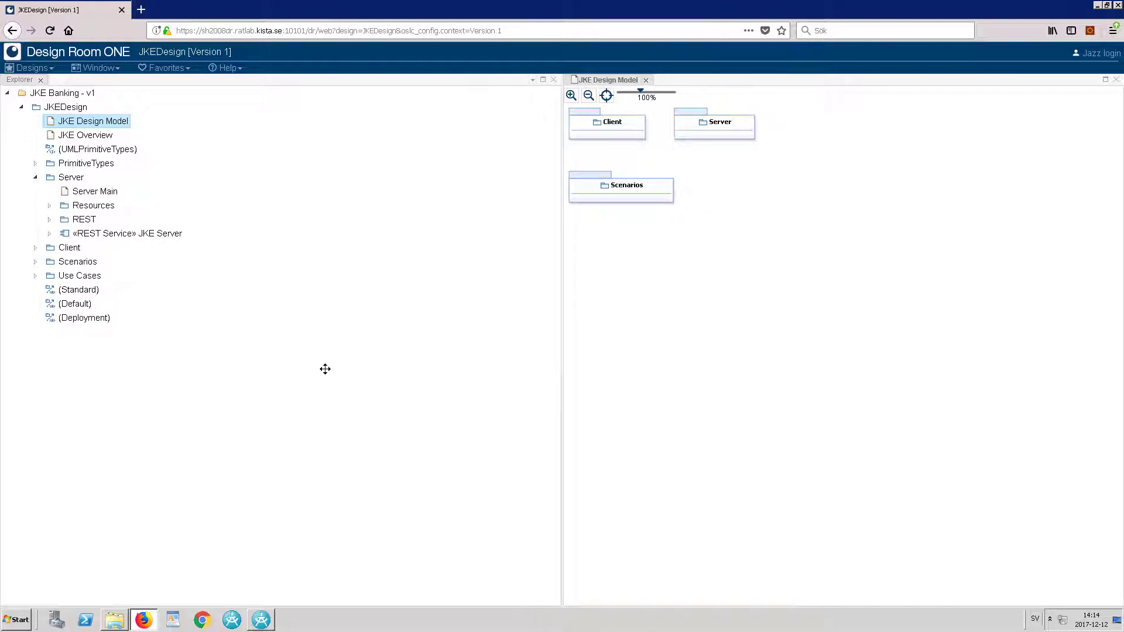
# Drag the Explorer splitter left to widen the diagram pane.
pyautogui.moveTo(259, 366); pyautogui.dragTo(303, 363)
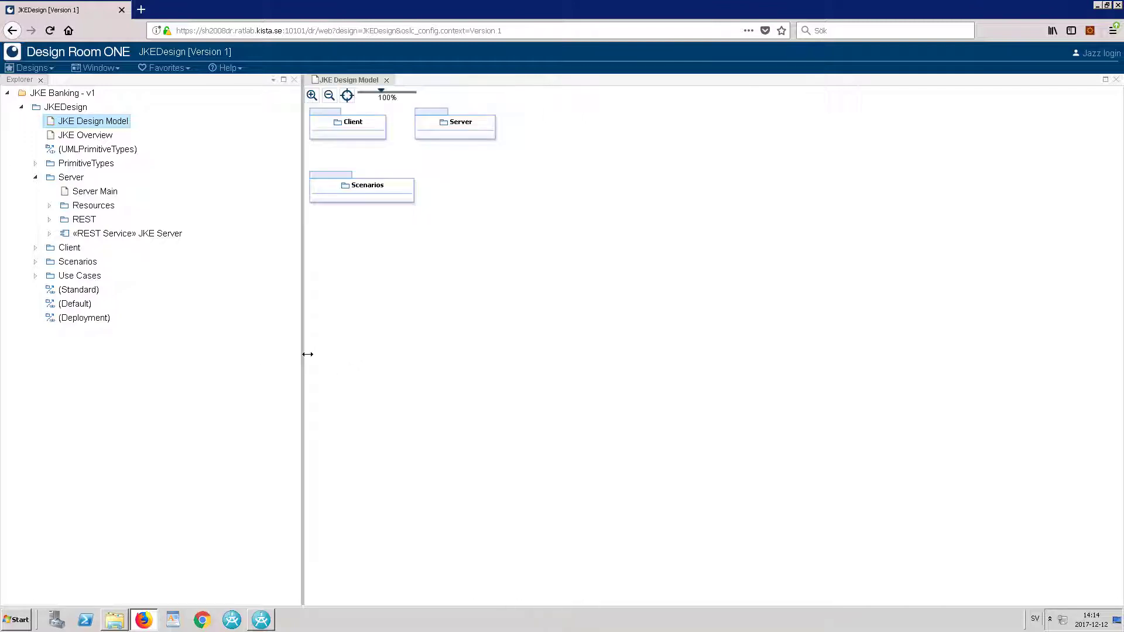
# Select the «REST Service» JKE Server component and show its Properties view from the Window menu.
pyautogui.click(141, 234)
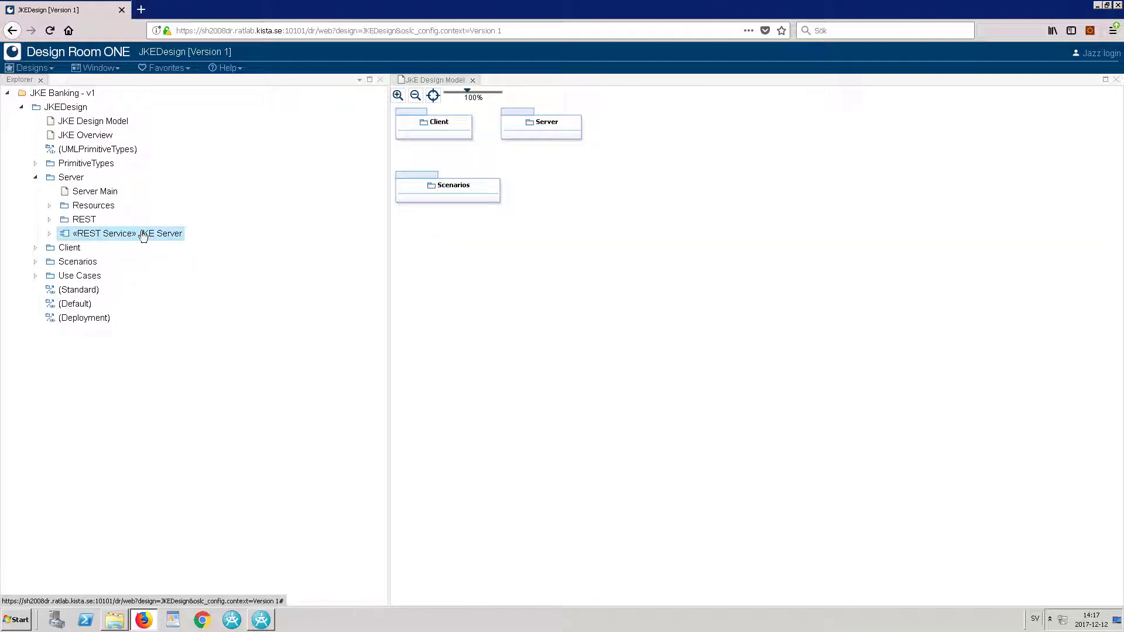
pyautogui.click(116, 68)
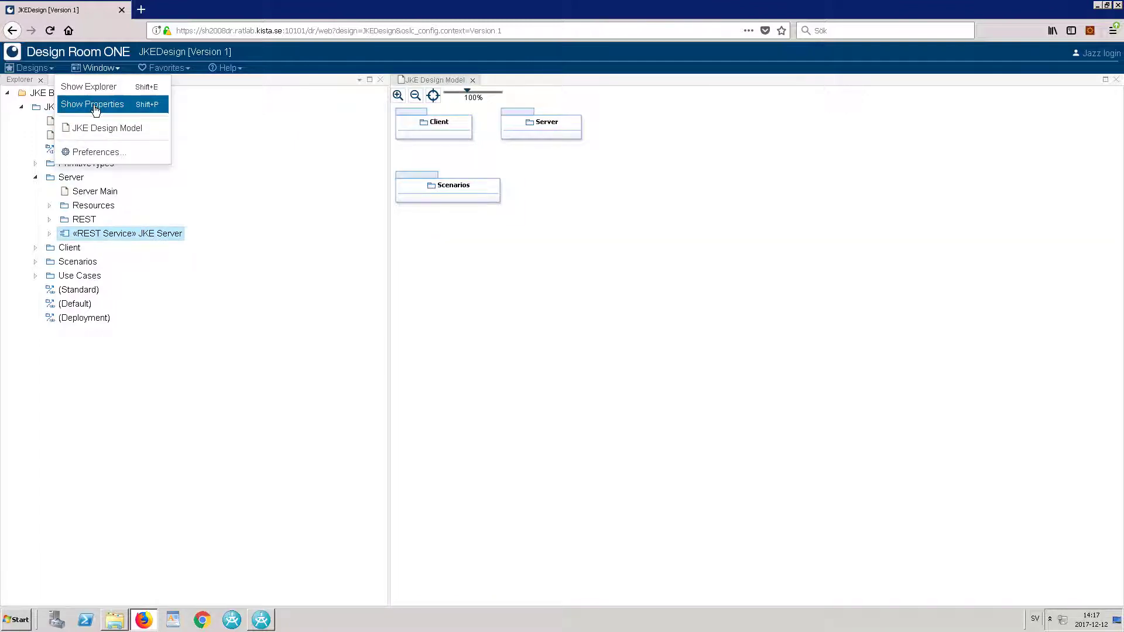
pyautogui.click(153, 105)
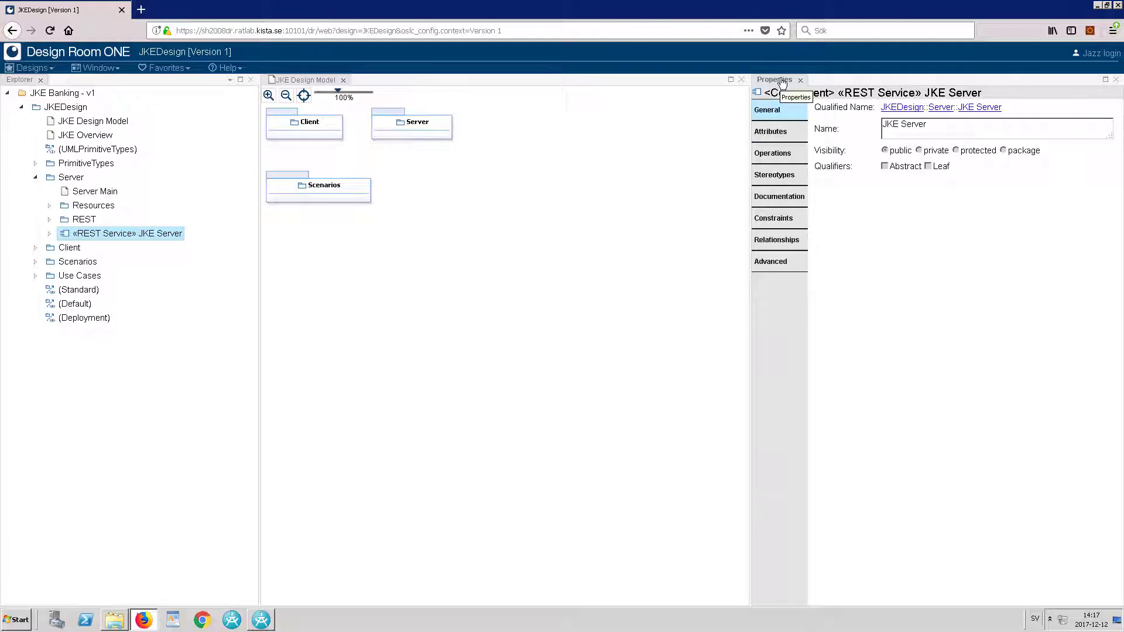
# Dock Properties below the diagram and review JKE Server's Attributes, Operations and Stereotypes tabs.
pyautogui.moveTo(782, 84); pyautogui.dragTo(660, 445)
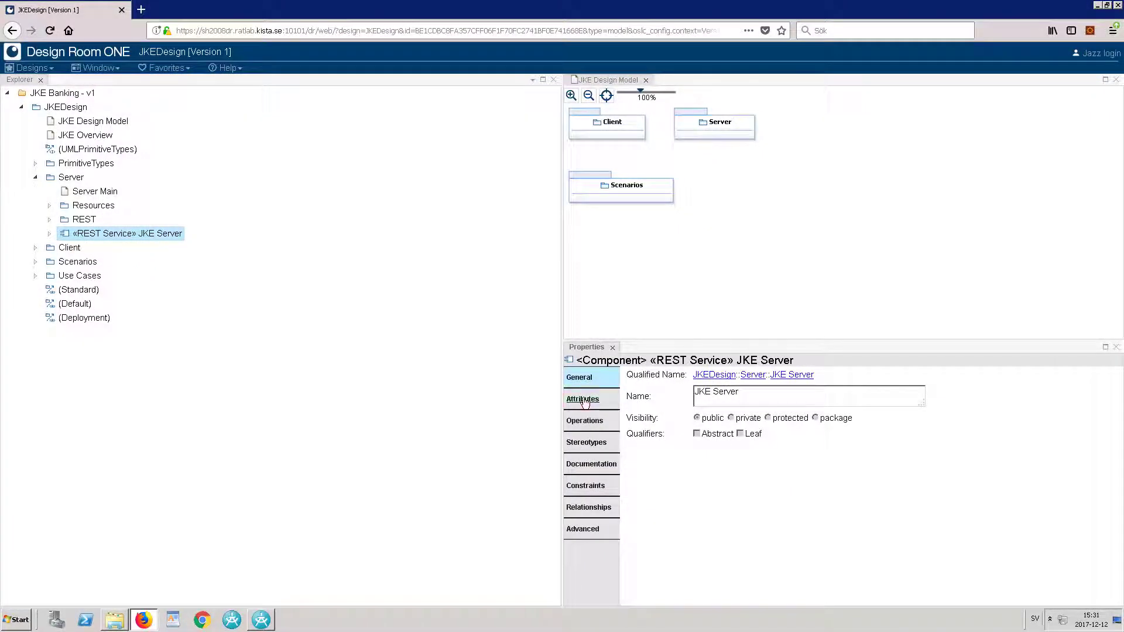
pyautogui.click(584, 401)
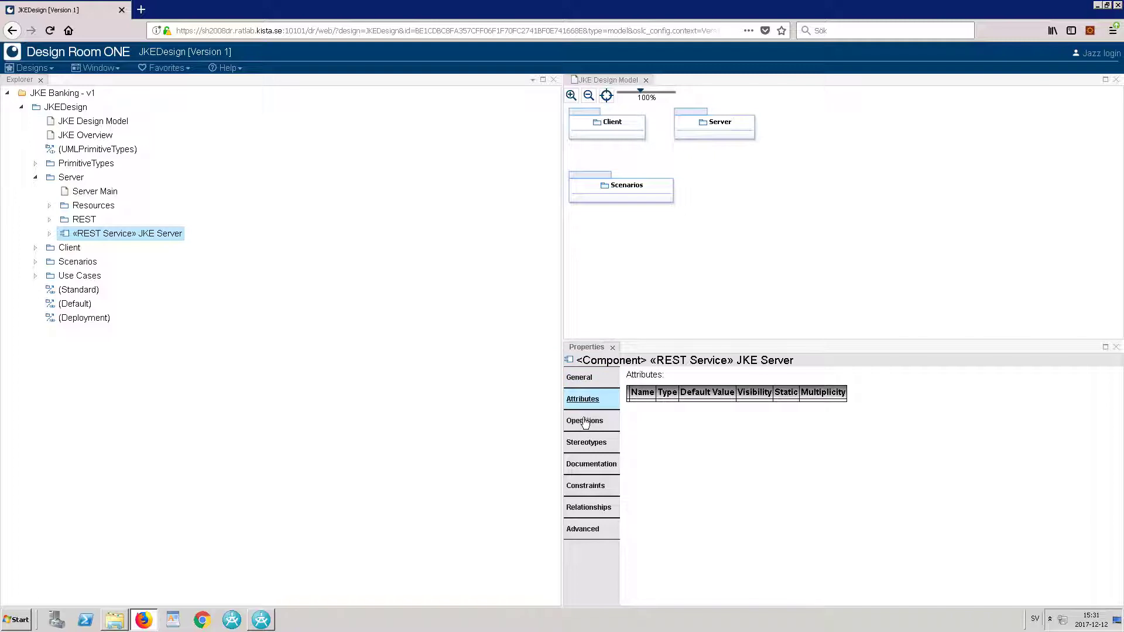
pyautogui.click(584, 422)
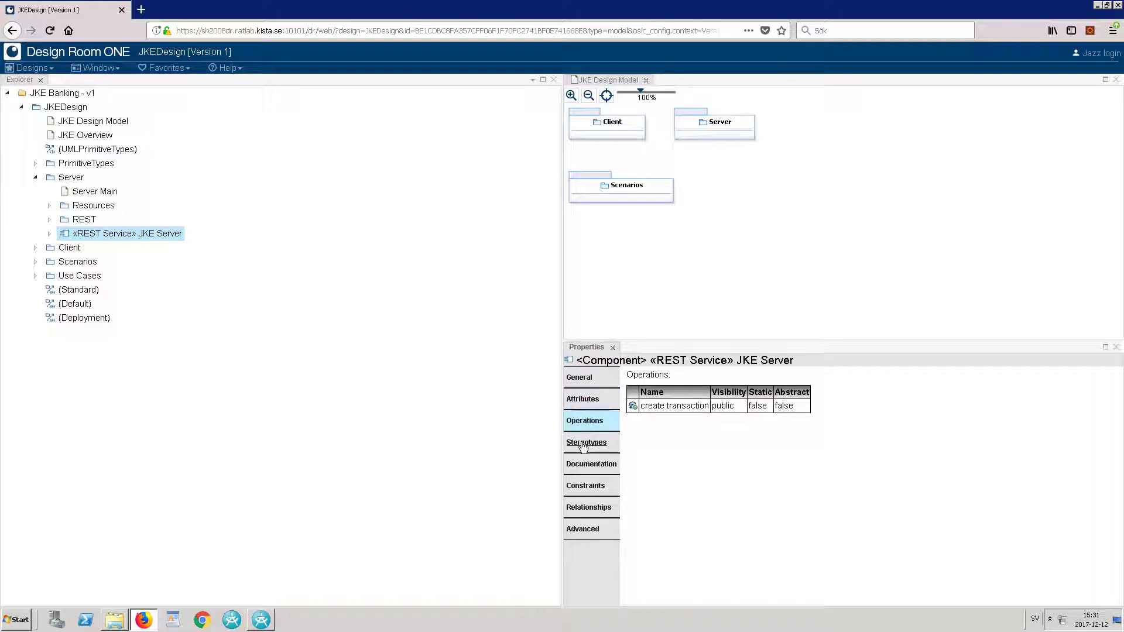
pyautogui.click(585, 443)
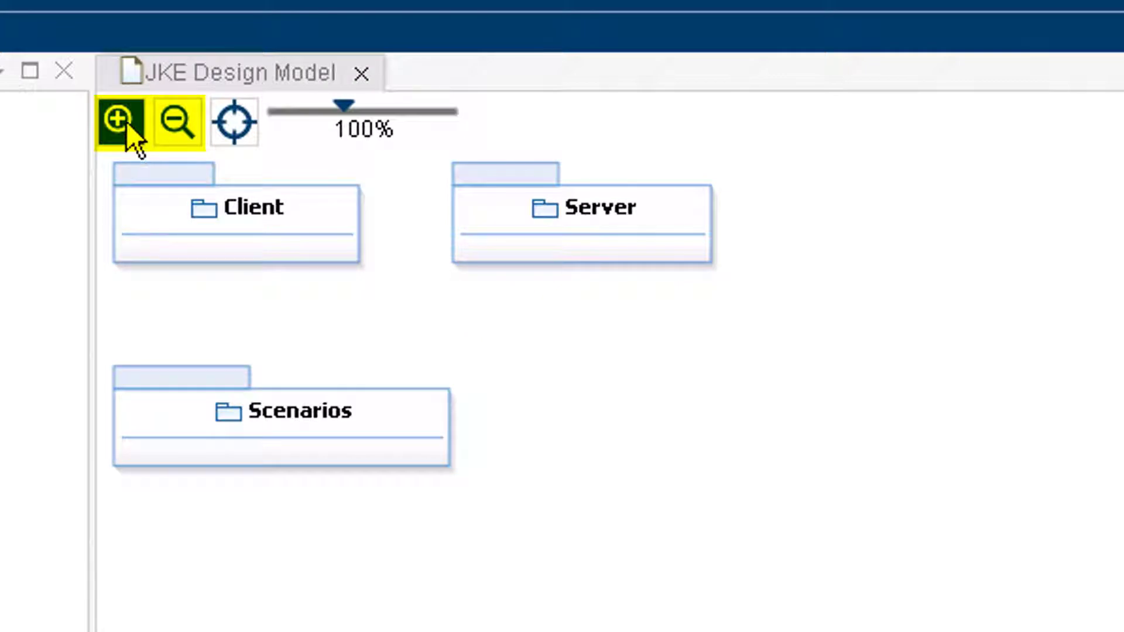
# Zoom the diagram in and out to 75%, recentre it, then adjust the zoom slider.
pyautogui.click(127, 123)
pyautogui.click(193, 123)
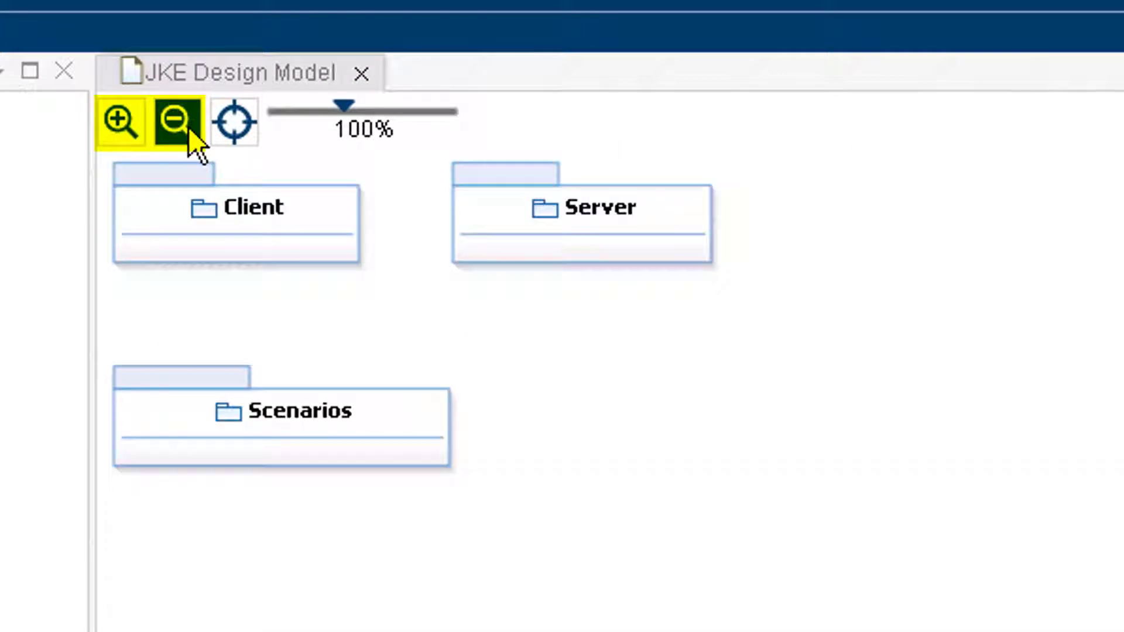
pyautogui.click(190, 127)
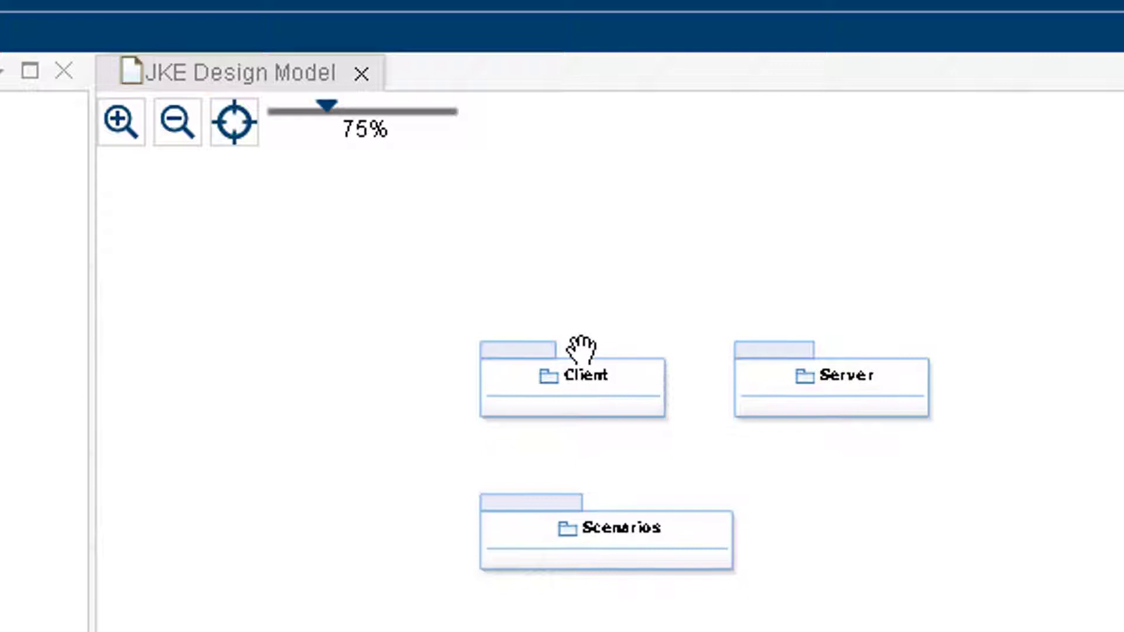
pyautogui.click(240, 131)
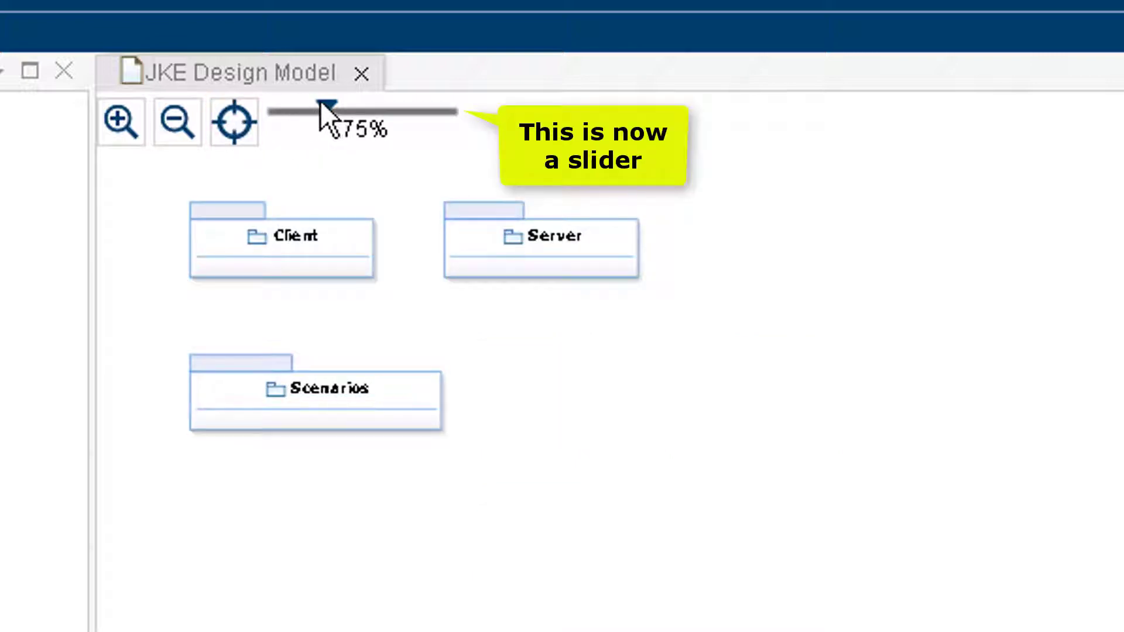
pyautogui.click(384, 114)
pyautogui.scroll(3, 384, 116)
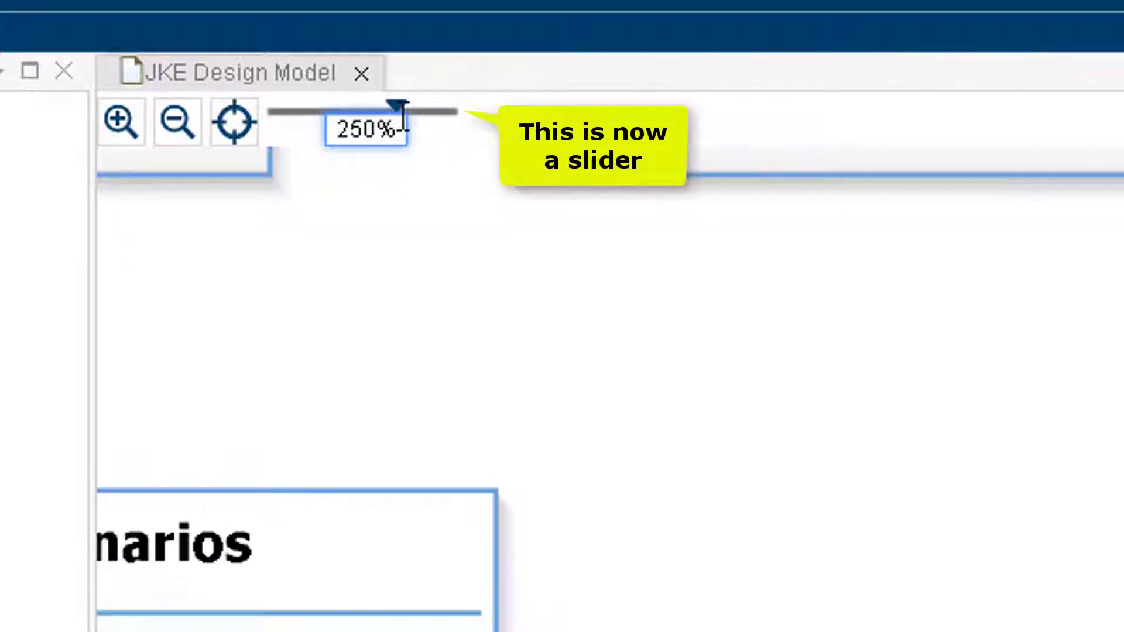
pyautogui.scroll(-4, 345, 126)
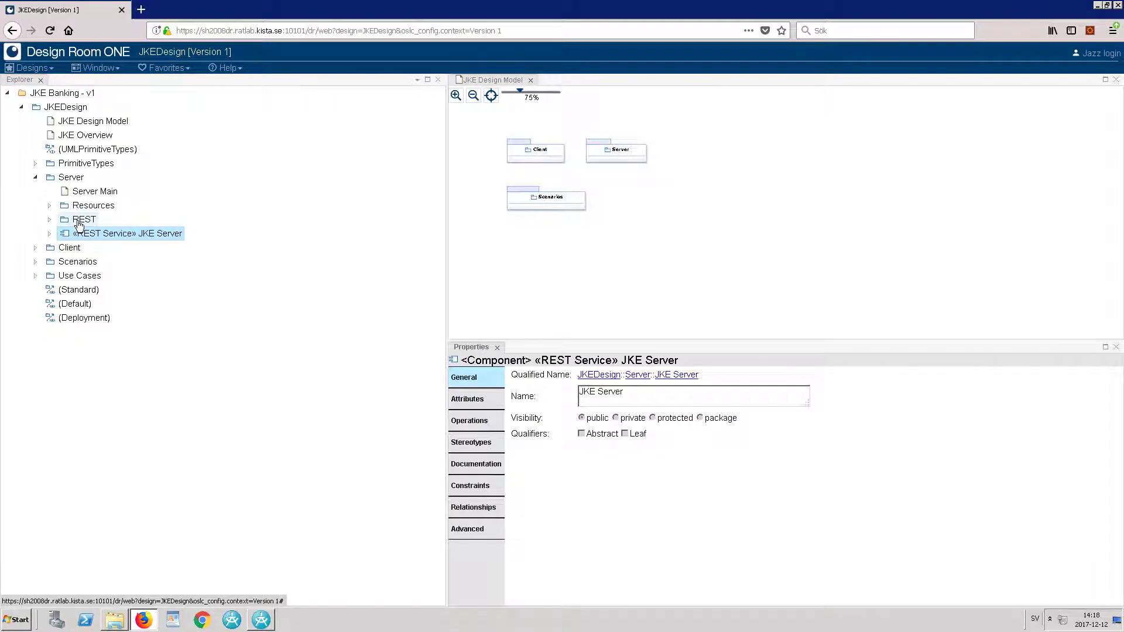
# Add the REST package to Favorites and jump to it through the new entry.
pyautogui.click(80, 222)
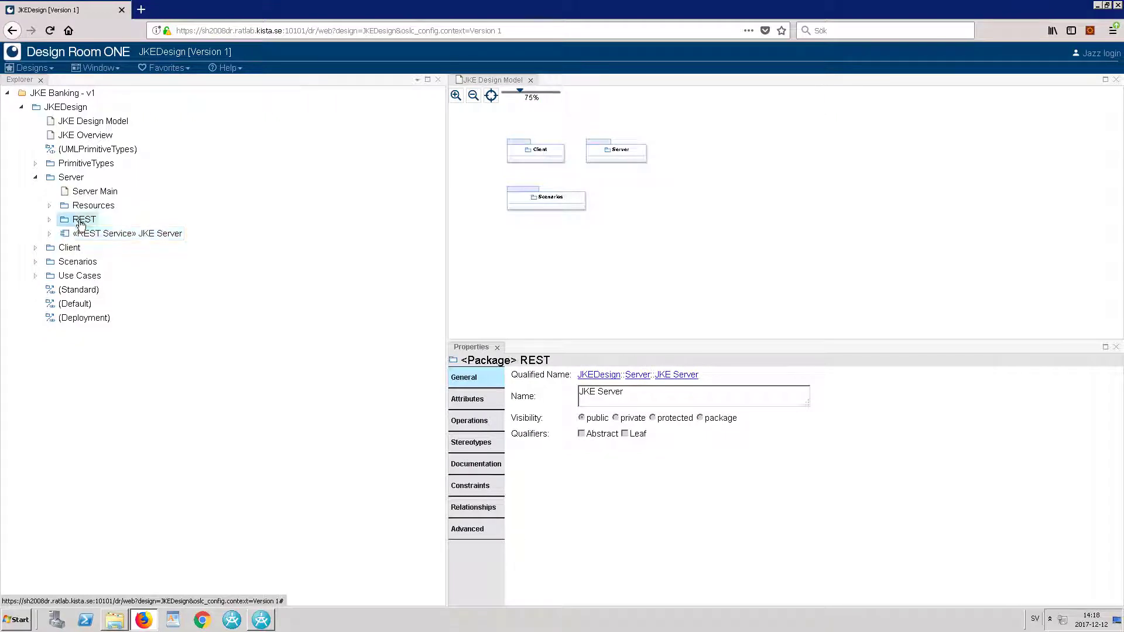
pyautogui.click(188, 69)
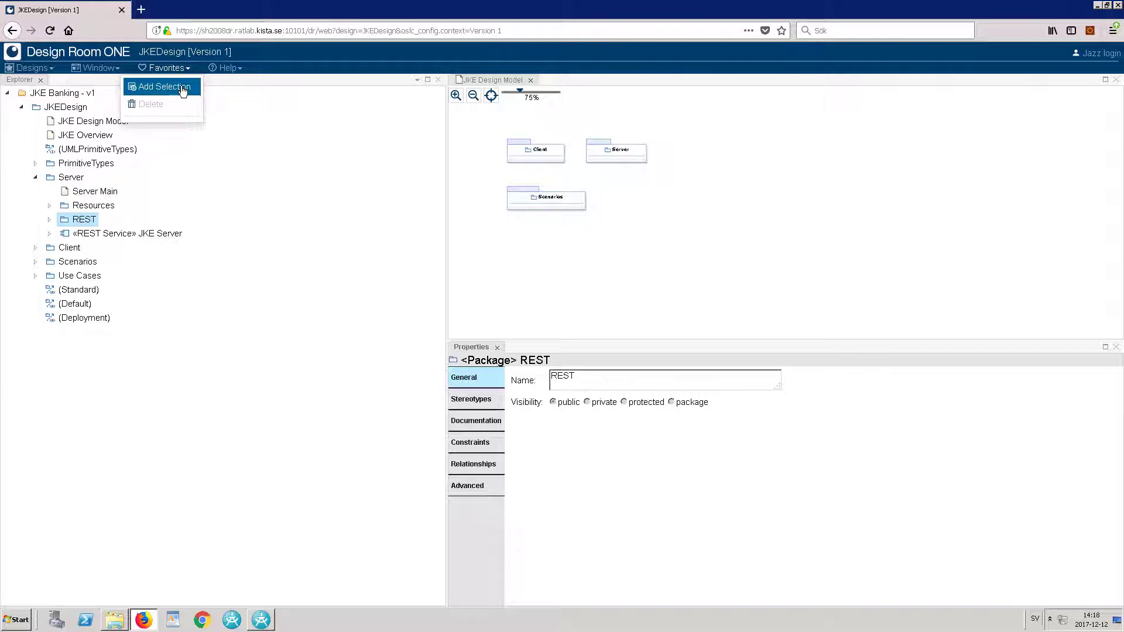
pyautogui.click(183, 88)
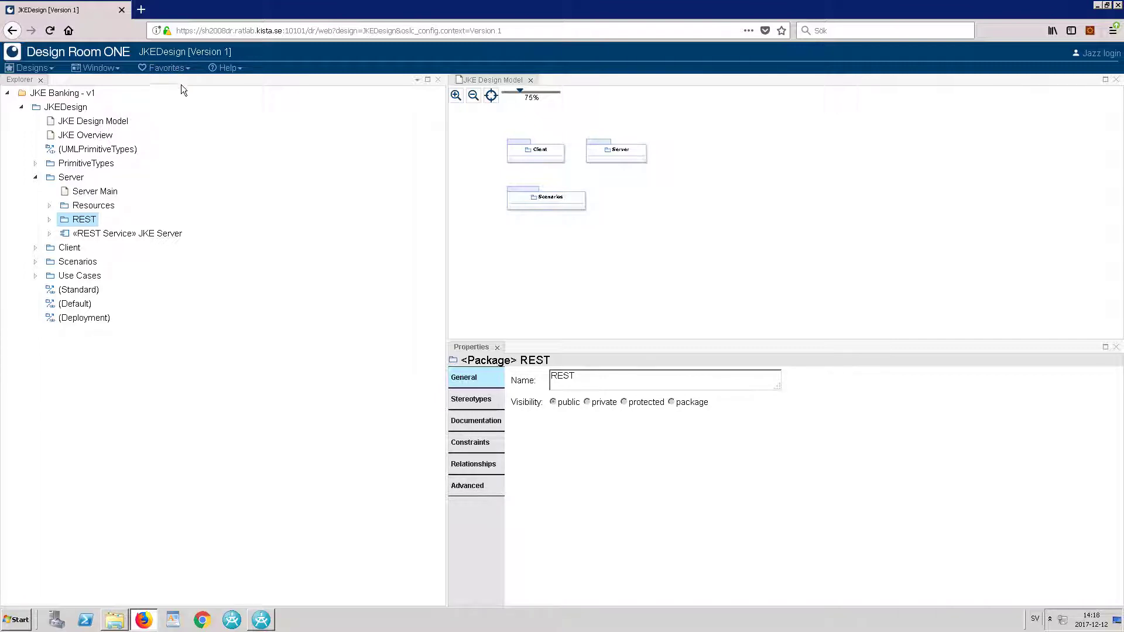
pyautogui.click(186, 69)
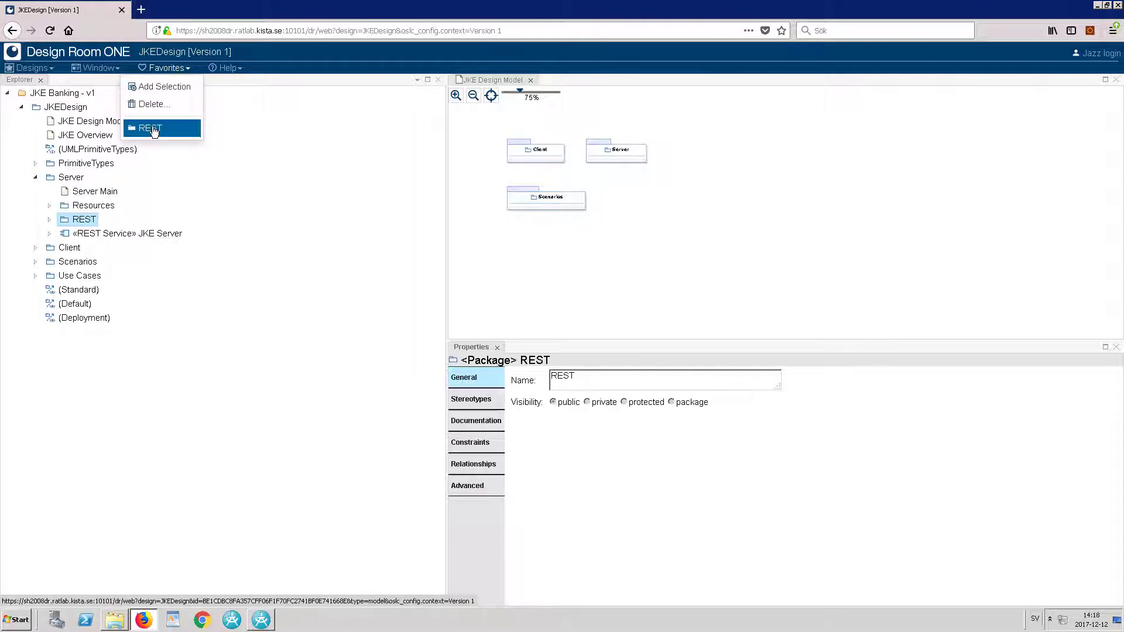
pyautogui.click(154, 130)
# Collapse the Server and JKEDesign tree, then return to REST via its favorite.
pyautogui.click(35, 177)
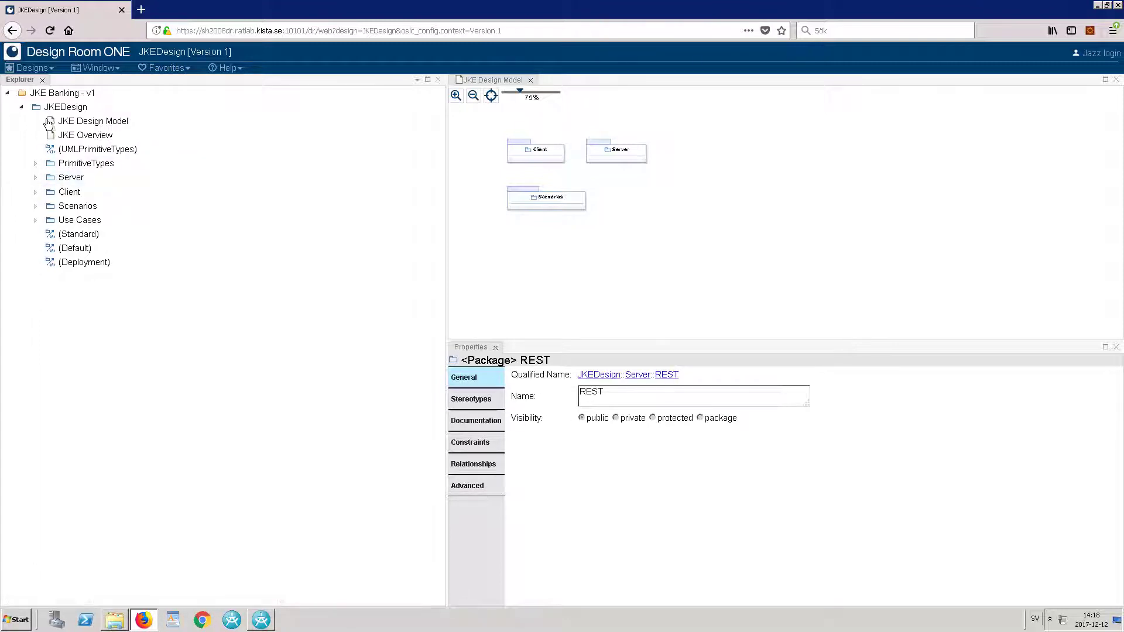
pyautogui.click(21, 106)
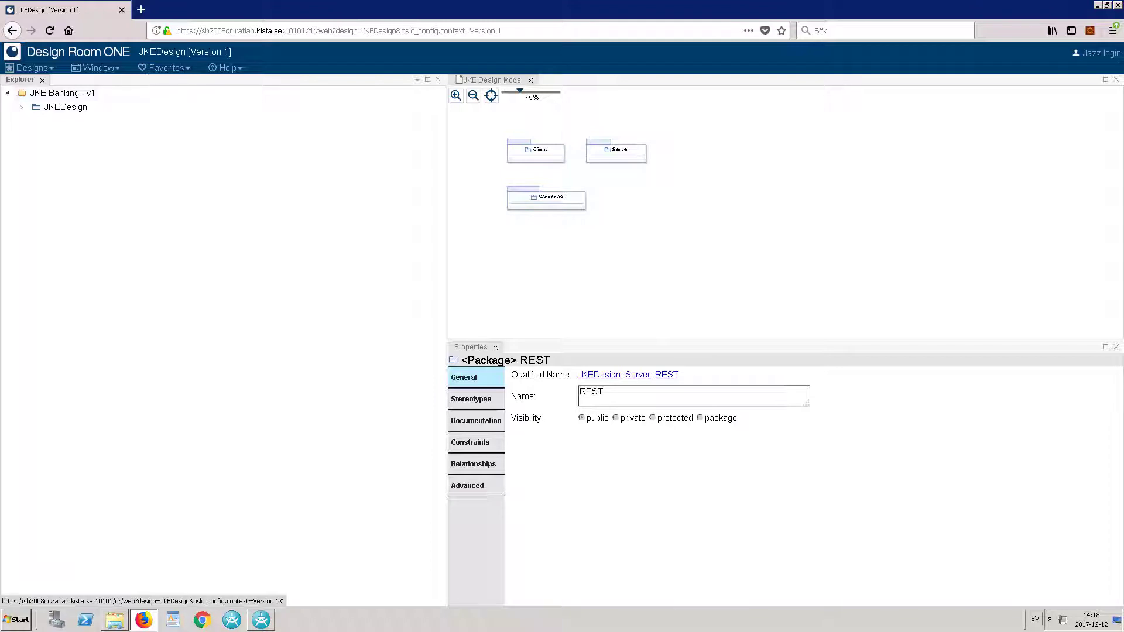
pyautogui.click(166, 68)
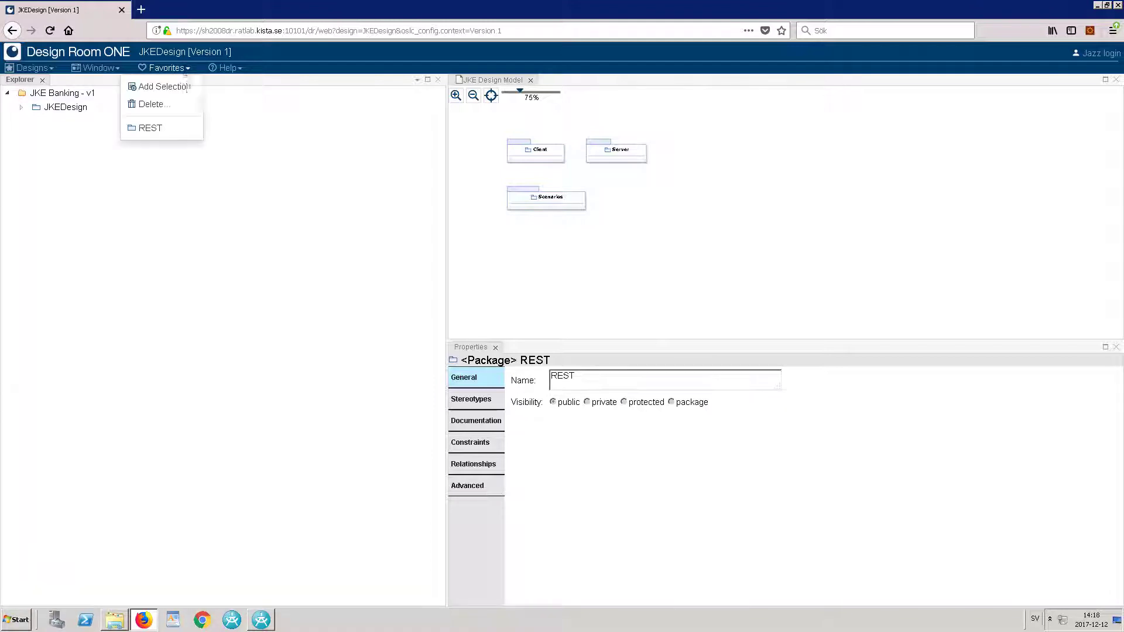
pyautogui.click(167, 129)
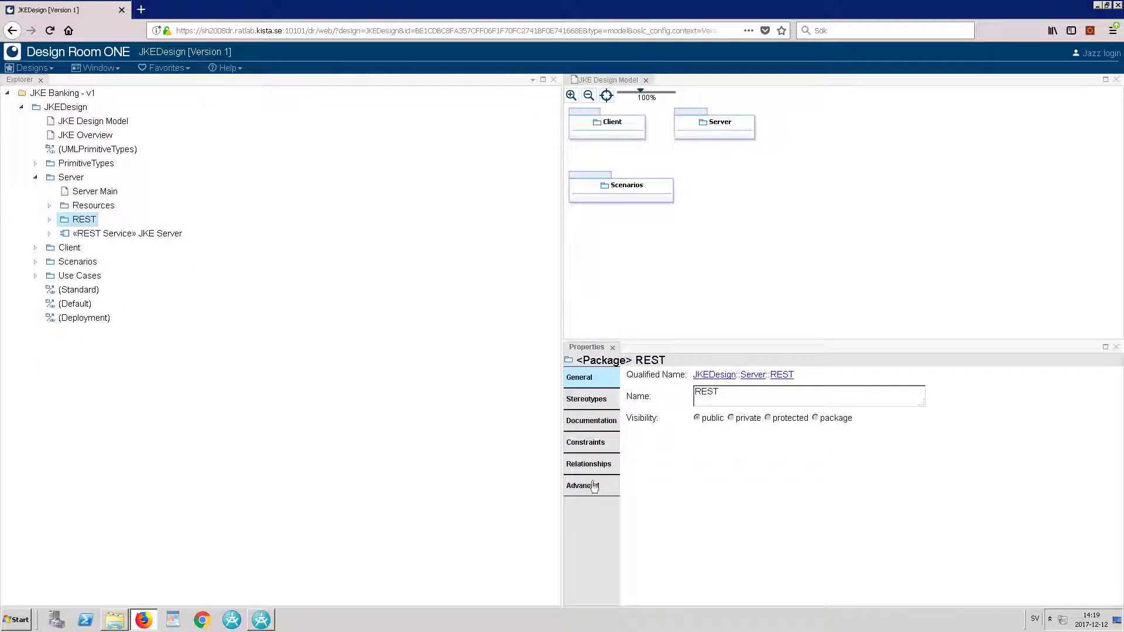
# Copy the REST package's Web URL from the Advanced properties.
pyautogui.click(585, 486)
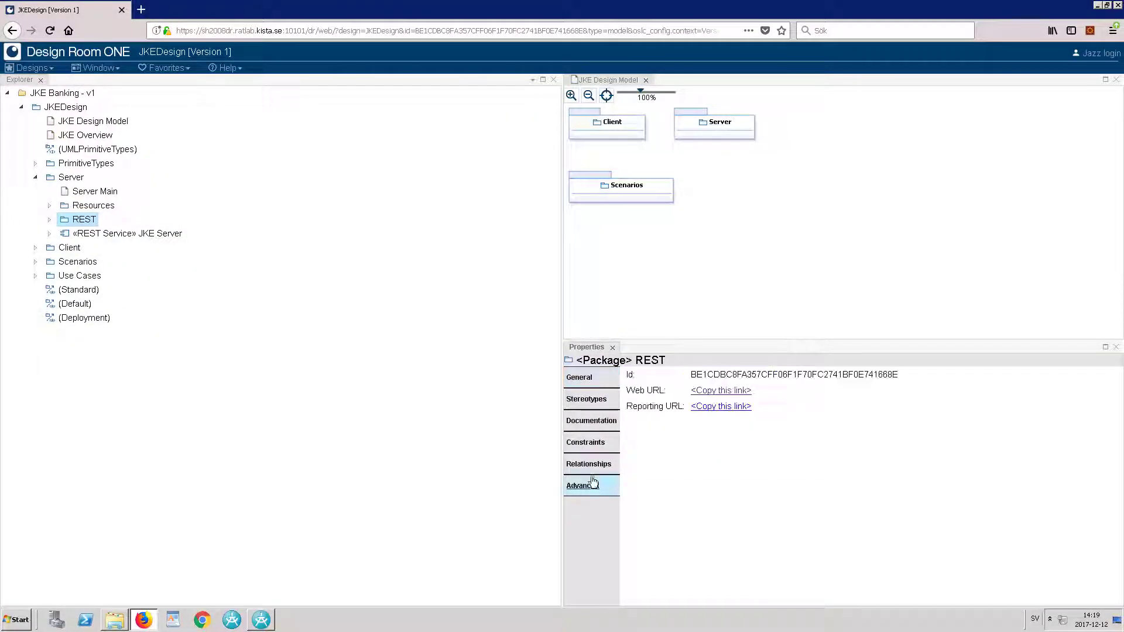
pyautogui.rightClick(718, 394)
pyautogui.click(763, 472)
# Paste the REST link into a new browser tab, then go to the parent Server package.
pyautogui.click(141, 9)
pyautogui.rightClick(190, 31)
pyautogui.click(215, 86)
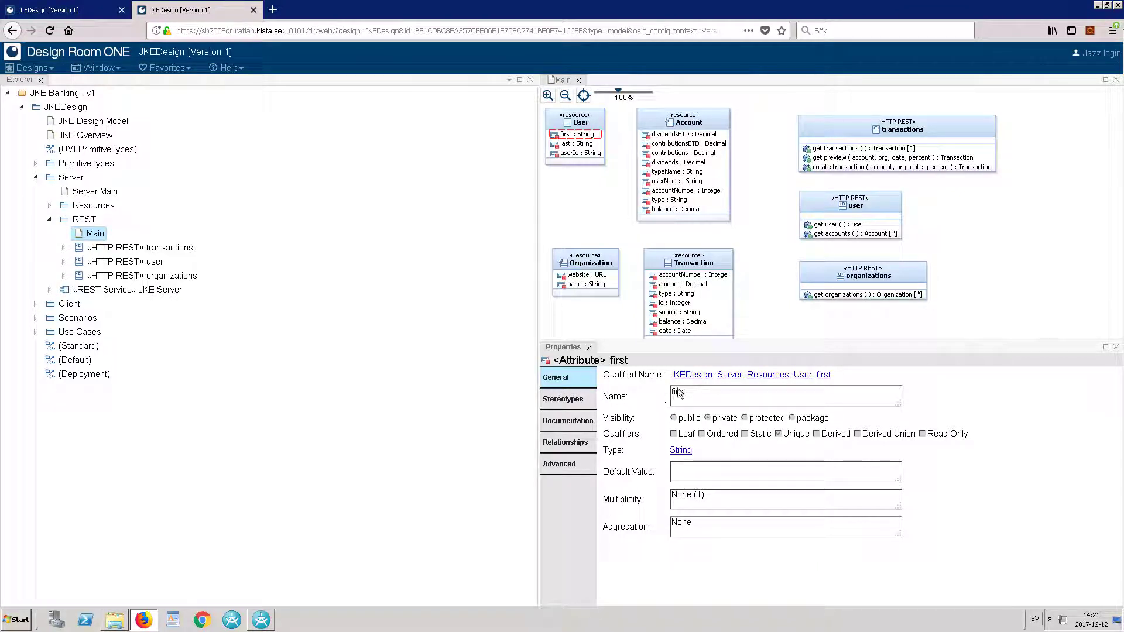
pyautogui.click(730, 375)
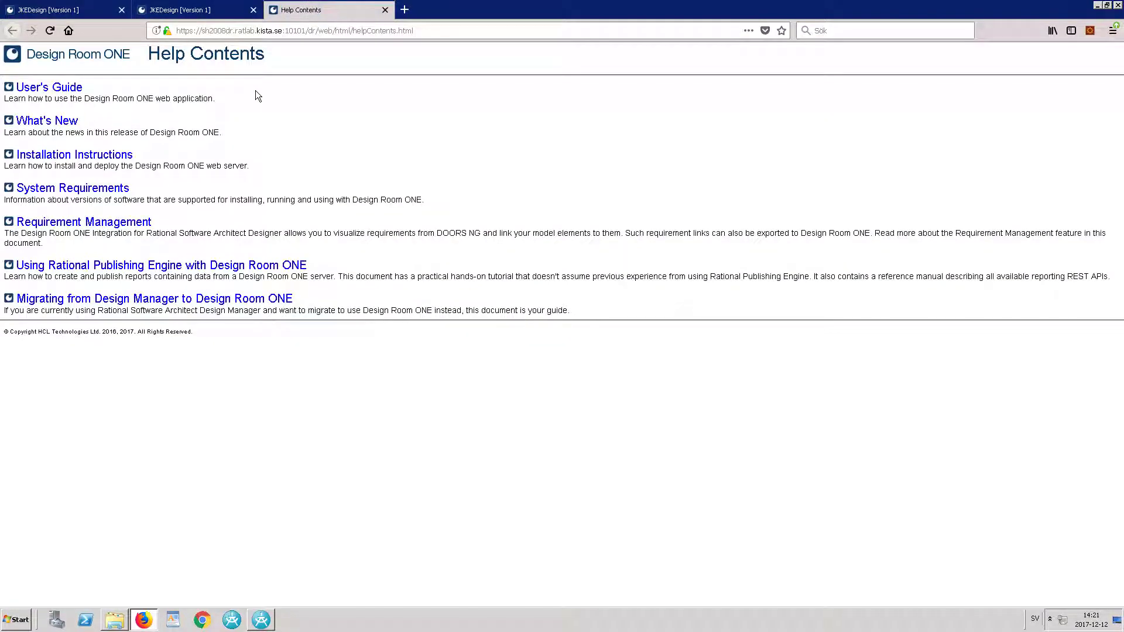
pyautogui.click(48, 87)
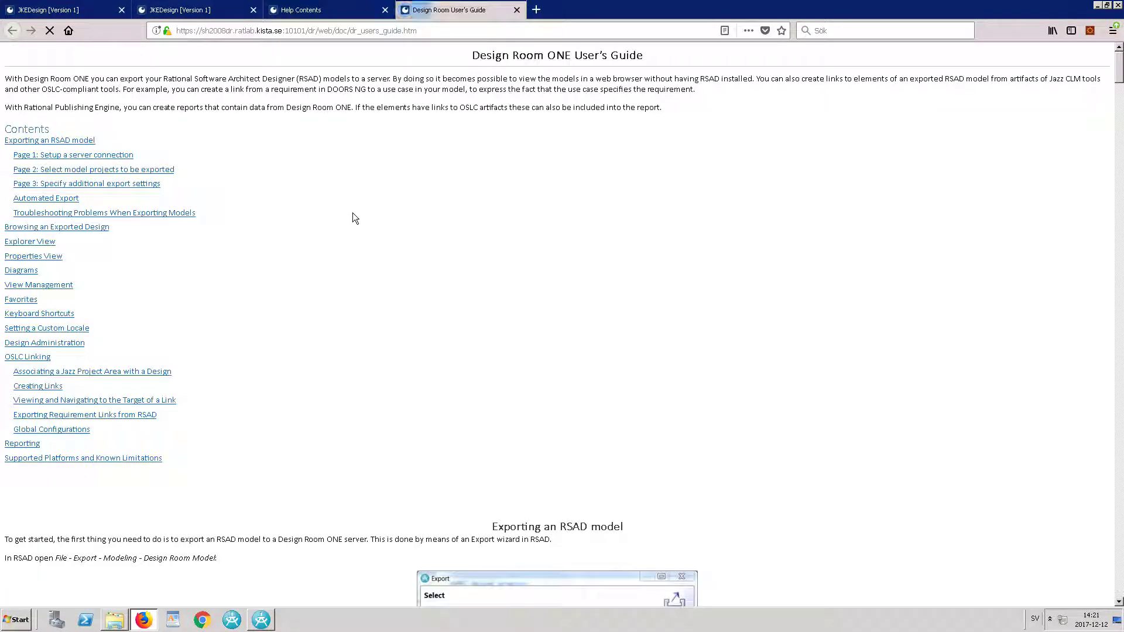
pyautogui.scroll(-10, 353, 213)
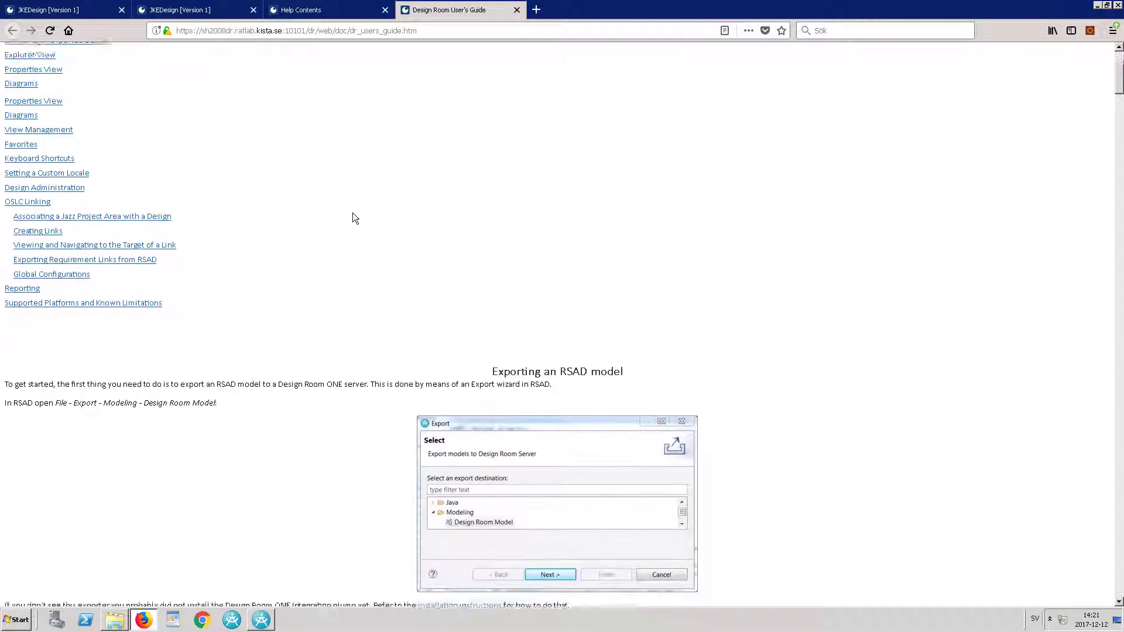
pyautogui.scroll(-5, 352, 212)
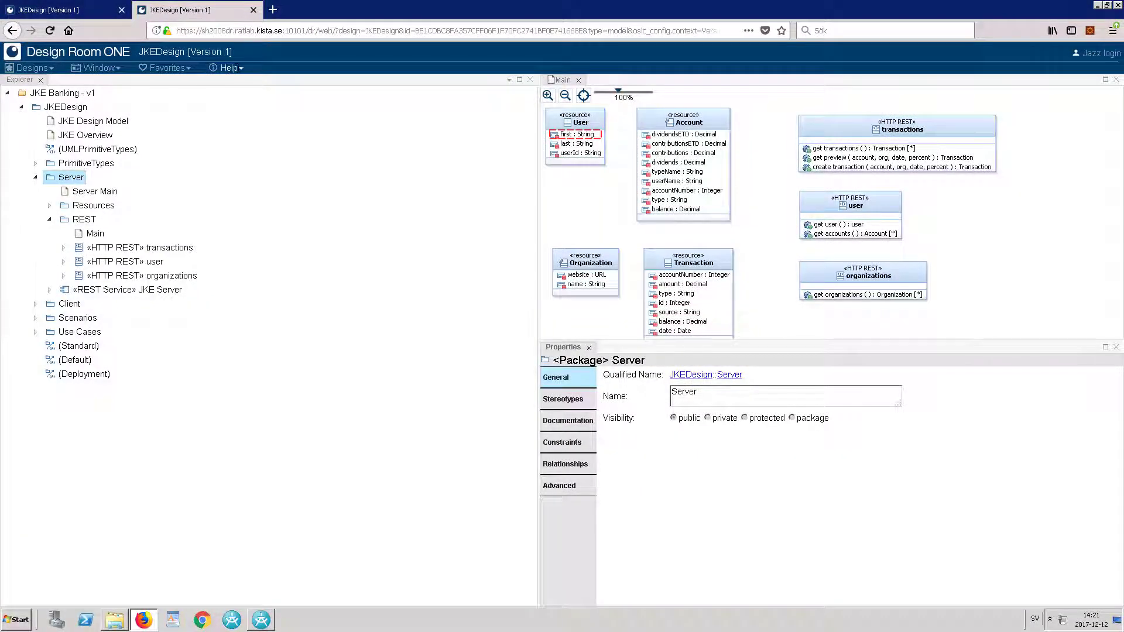
# Show Help > Keyboard Shortcuts, scroll down to the Diagram Viewer section, then close it.
pyautogui.click(226, 68)
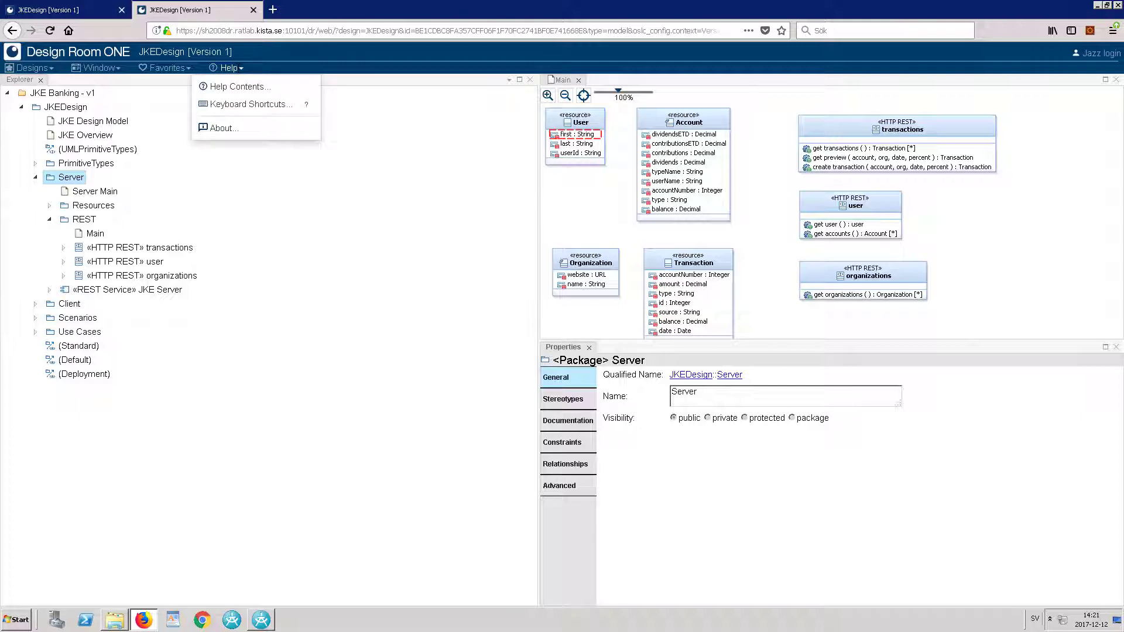
pyautogui.click(237, 87)
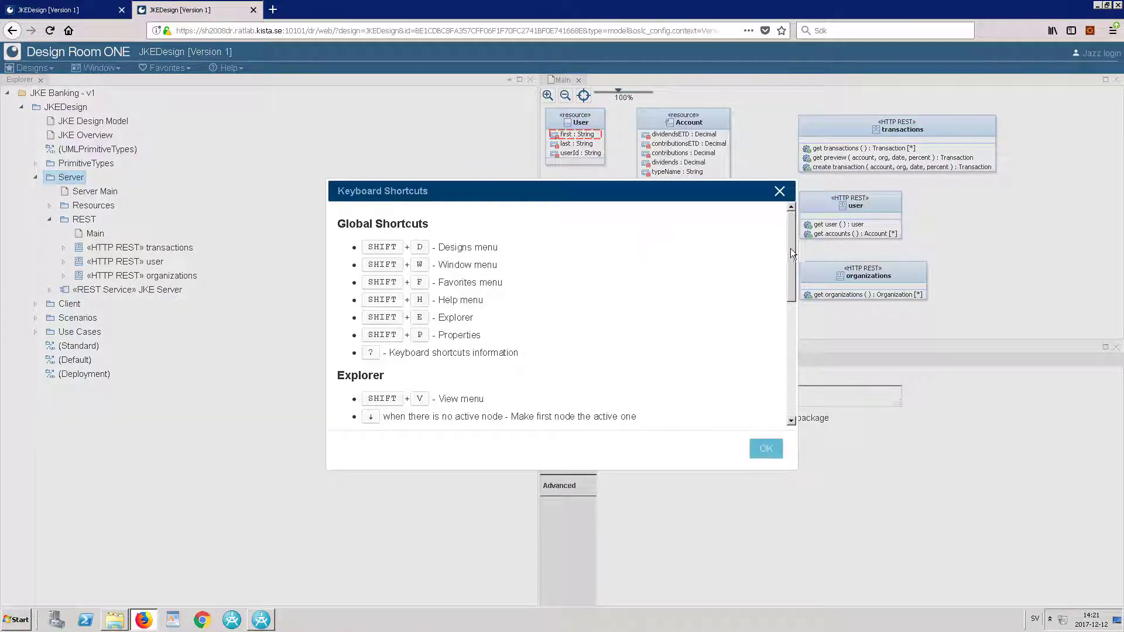
pyautogui.moveTo(790, 244); pyautogui.dragTo(783, 384)
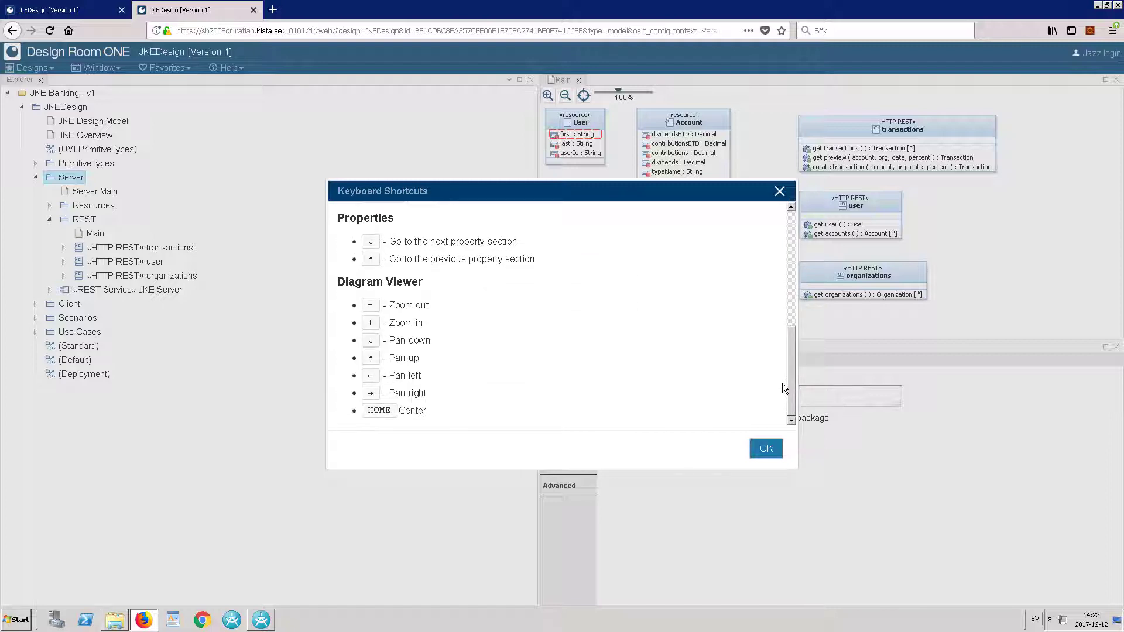
pyautogui.click(769, 448)
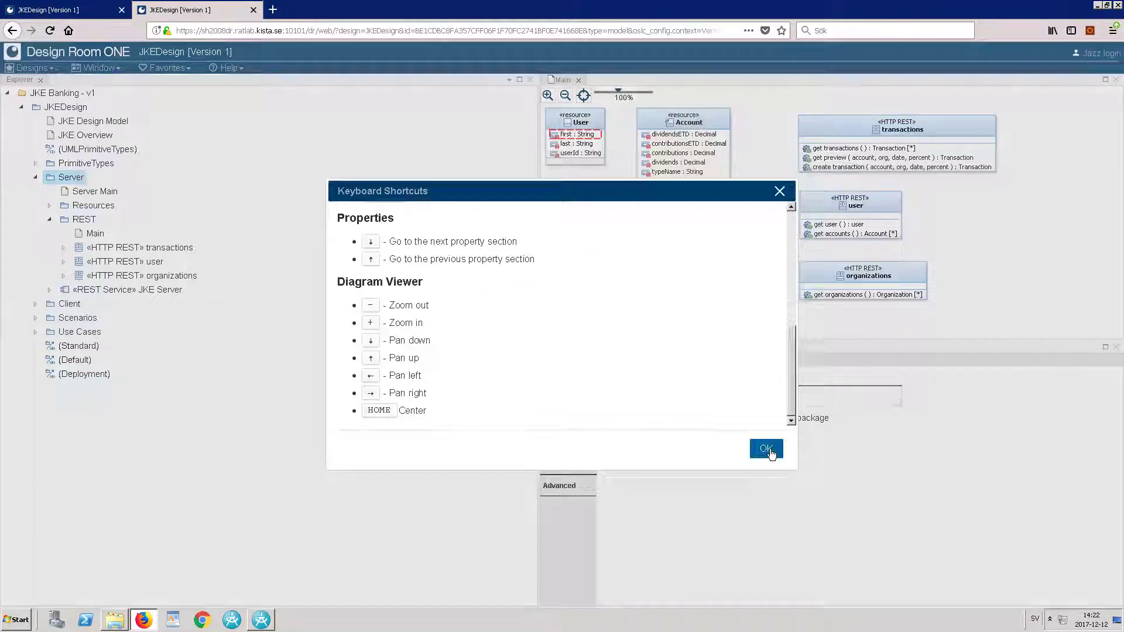